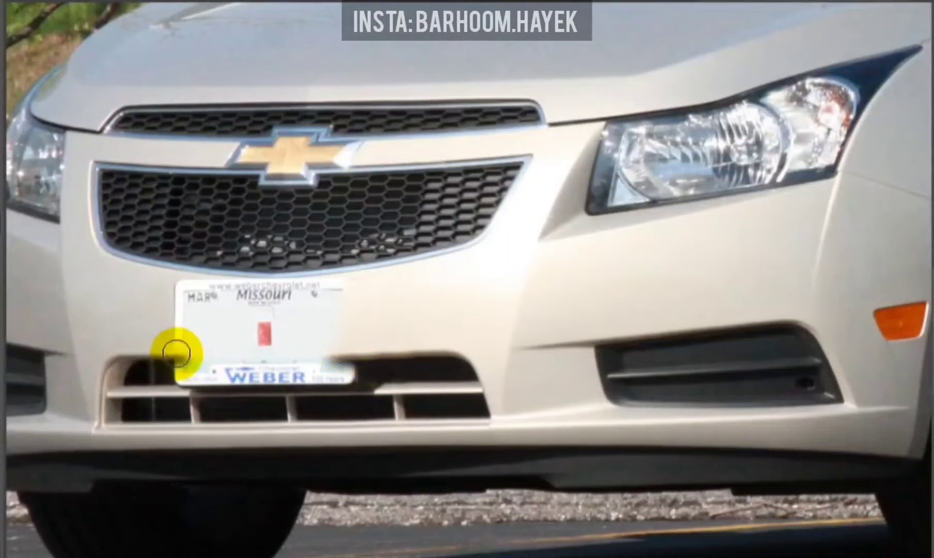
Step: Paint the front license plate away with bumper texture and clear the selection
{"action": "mouse_move", "coordinate": [393, 310]}
{"action": "left_mouse_down"}
{"action": "mouse_move", "coordinate": [303, 295]}
{"action": "mouse_move", "coordinate": [184, 338]}
{"action": "mouse_move", "coordinate": [181, 288]}
{"action": "mouse_move", "coordinate": [202, 310]}
{"action": "mouse_move", "coordinate": [226, 300]}
{"action": "mouse_move", "coordinate": [222, 338]}
{"action": "mouse_move", "coordinate": [224, 319]}
{"action": "left_mouse_up"}
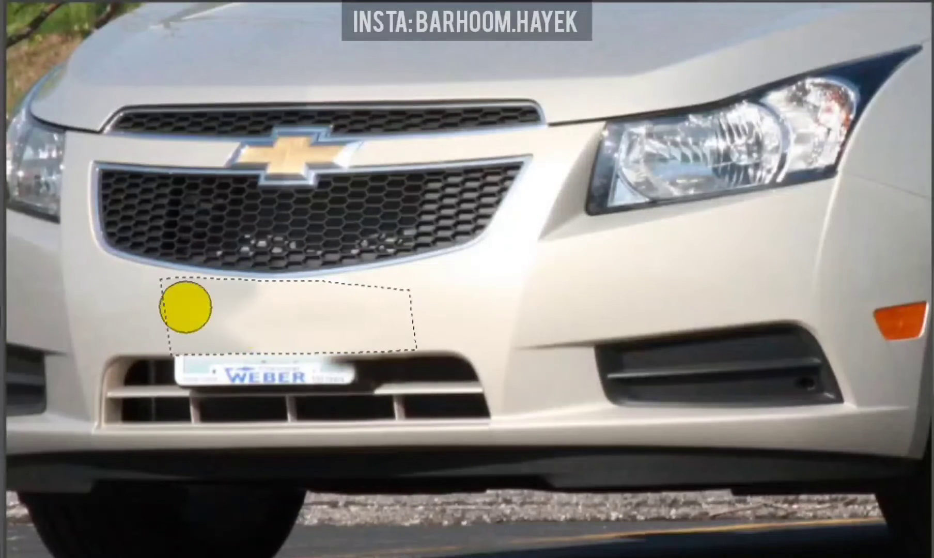
{"action": "key", "text": "ctrl+d"}
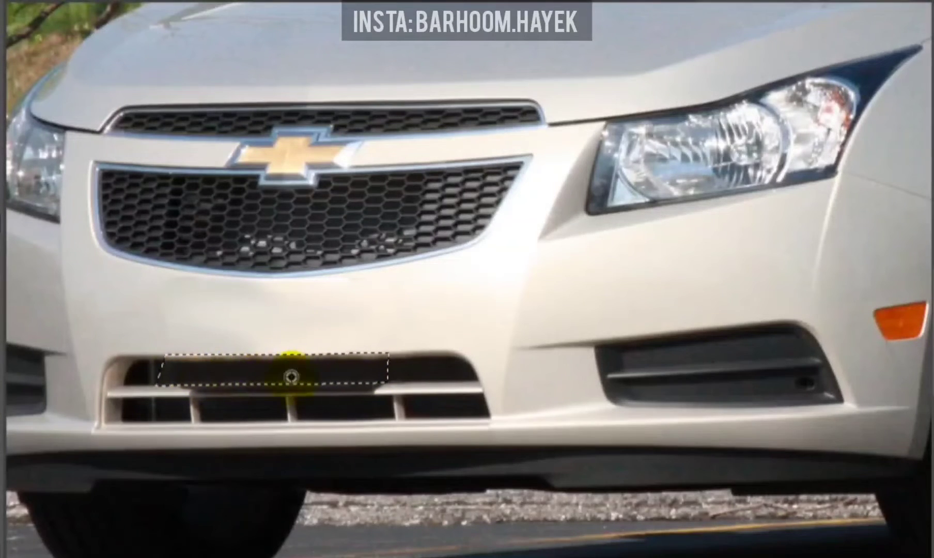
{"action": "scroll", "coordinate": [169, 361], "scroll_direction": "up", "scroll_amount": 3}
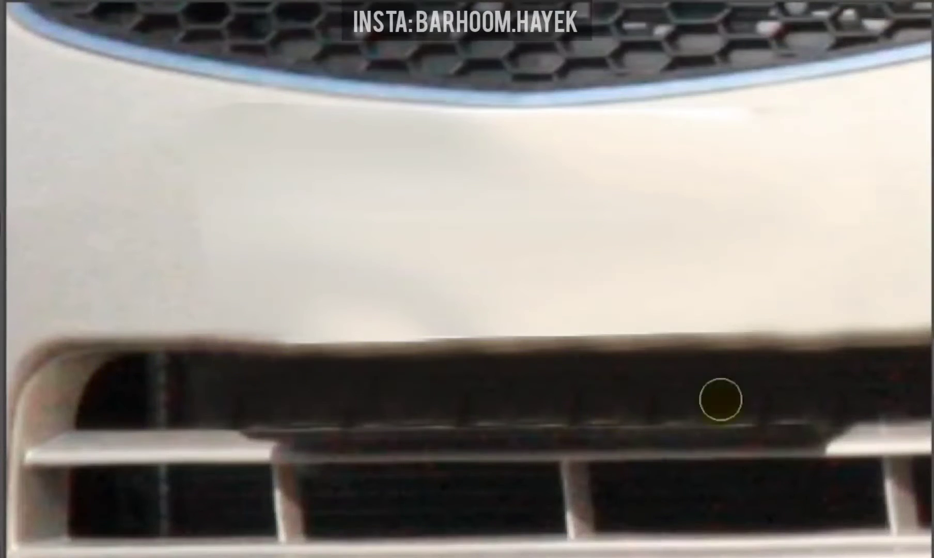
{"action": "scroll", "coordinate": [340, 365], "scroll_direction": "down", "scroll_amount": 3}
{"action": "scroll", "coordinate": [252, 386], "scroll_direction": "up", "scroll_amount": 3}
{"action": "scroll", "coordinate": [171, 411], "scroll_direction": "down", "scroll_amount": 2}
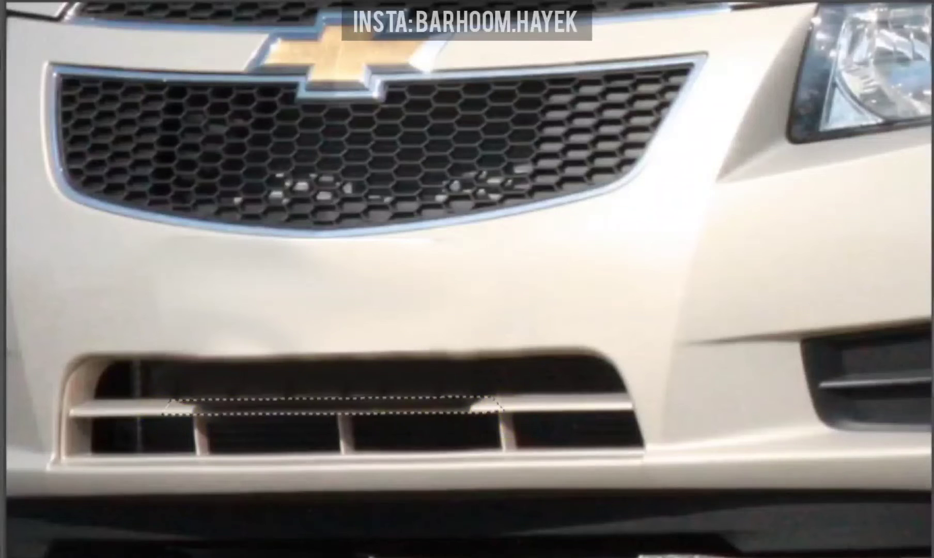
Step: Clone grille bar content across the dark gap left by the plate
{"action": "left_click_drag", "start_coordinate": [163, 407], "coordinate": [392, 407]}
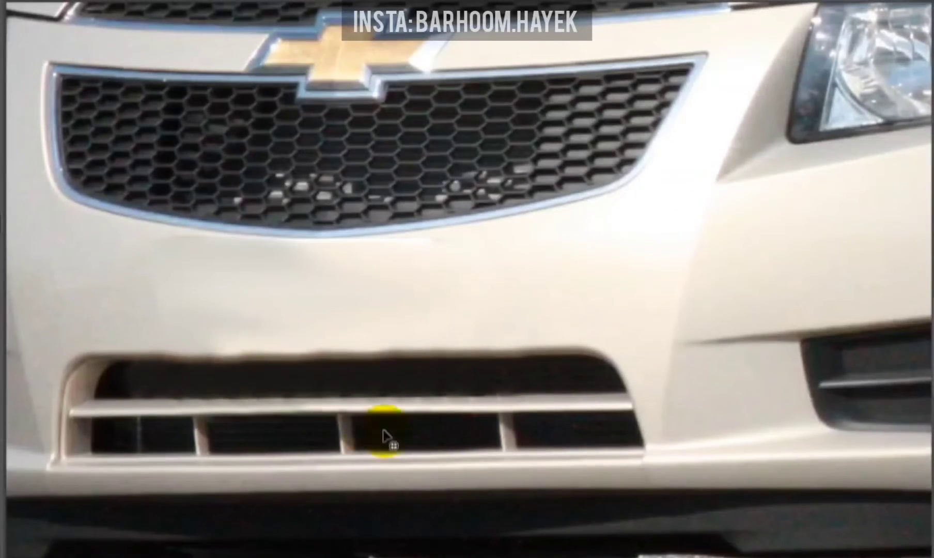
{"action": "scroll", "coordinate": [384, 437], "scroll_direction": "down", "scroll_amount": 3}
{"action": "scroll", "coordinate": [244, 292], "scroll_direction": "up", "scroll_amount": 4}
{"action": "scroll", "coordinate": [492, 262], "scroll_direction": "up", "scroll_amount": 2}
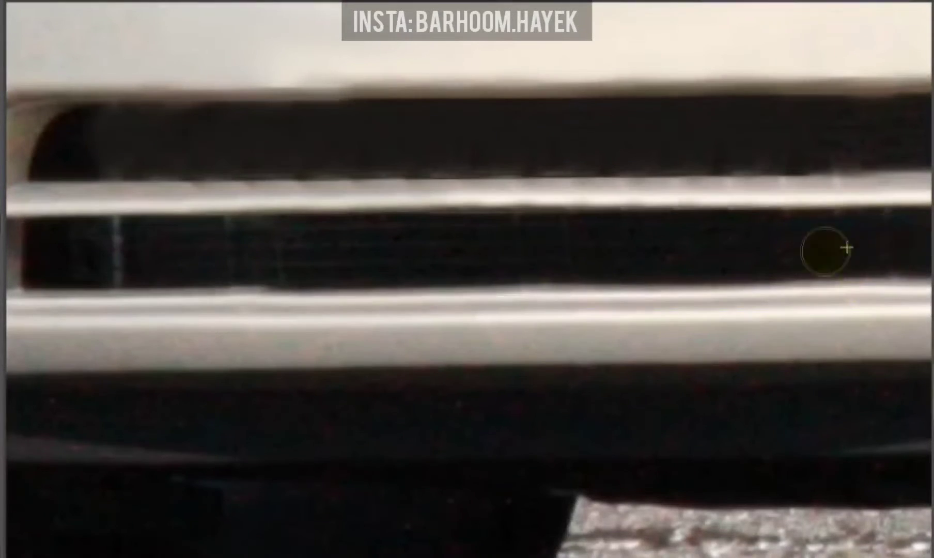
{"action": "scroll", "coordinate": [846, 248], "scroll_direction": "down", "scroll_amount": 3}
Step: Begin outlining the upper grille opening with anchor points
{"action": "left_click", "coordinate": [126, 317]}
{"action": "scroll", "coordinate": [324, 329], "scroll_direction": "down", "scroll_amount": 1}
{"action": "left_click", "coordinate": [709, 333]}
Step: Close the upper grille outline as a selection and paint it over in hood colour
{"action": "scroll", "coordinate": [634, 308], "scroll_direction": "up", "scroll_amount": 2}
{"action": "left_click", "coordinate": [634, 308]}
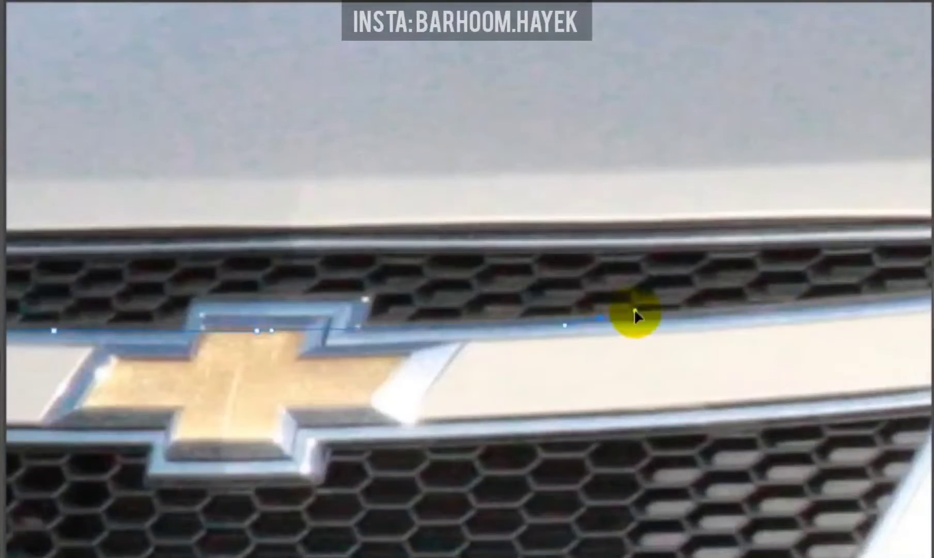
{"action": "scroll", "coordinate": [674, 304], "scroll_direction": "down", "scroll_amount": 2}
{"action": "scroll", "coordinate": [177, 210], "scroll_direction": "down", "scroll_amount": 2}
{"action": "left_click", "coordinate": [177, 210]}
{"action": "key", "text": "ctrl+Return"}
{"action": "scroll", "coordinate": [184, 258], "scroll_direction": "up", "scroll_amount": 2}
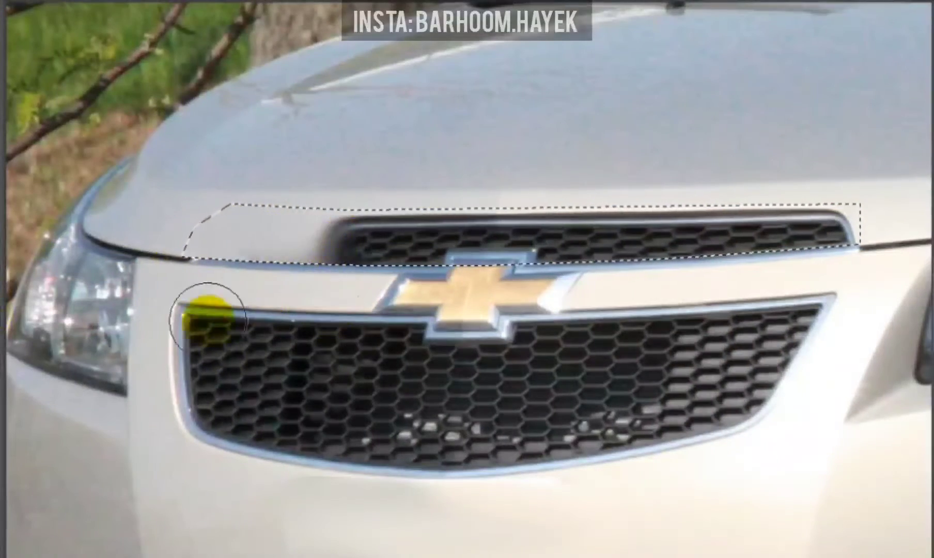
{"action": "mouse_move", "coordinate": [209, 319]}
{"action": "left_mouse_down"}
{"action": "mouse_move", "coordinate": [417, 334]}
{"action": "mouse_move", "coordinate": [600, 229]}
{"action": "mouse_move", "coordinate": [782, 327]}
{"action": "mouse_move", "coordinate": [615, 350]}
{"action": "left_mouse_up"}
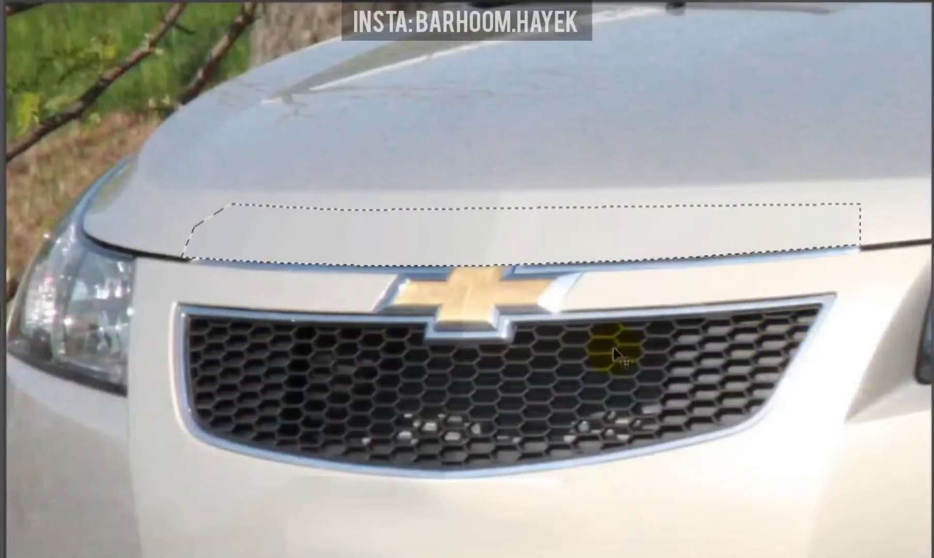
Step: Outline the chrome strip above the logo and resize it to fit the hood edge
{"action": "scroll", "coordinate": [510, 268], "scroll_direction": "up", "scroll_amount": 3}
{"action": "scroll", "coordinate": [177, 285], "scroll_direction": "left", "scroll_amount": 5}
{"action": "left_click", "coordinate": [103, 279]}
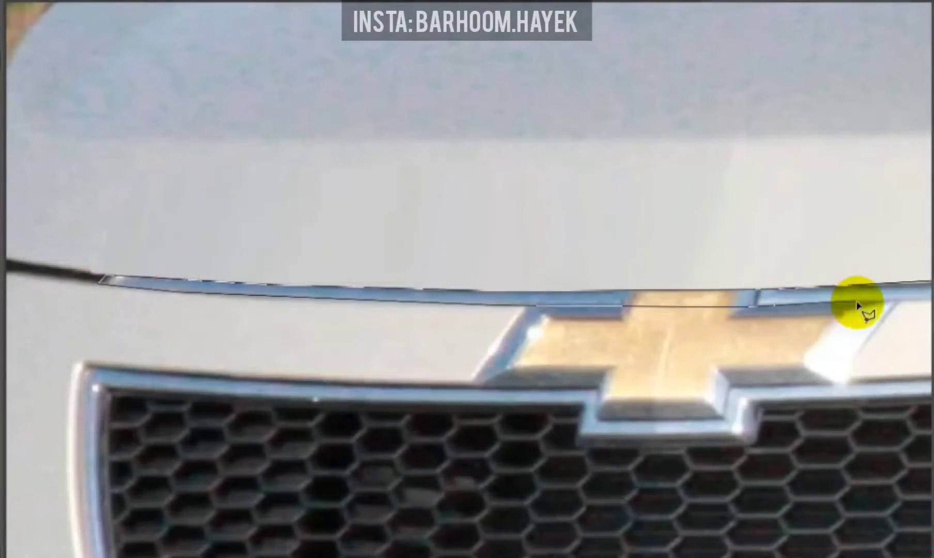
{"action": "scroll", "coordinate": [857, 305], "scroll_direction": "down", "scroll_amount": 3}
{"action": "scroll", "coordinate": [648, 261], "scroll_direction": "down", "scroll_amount": 3}
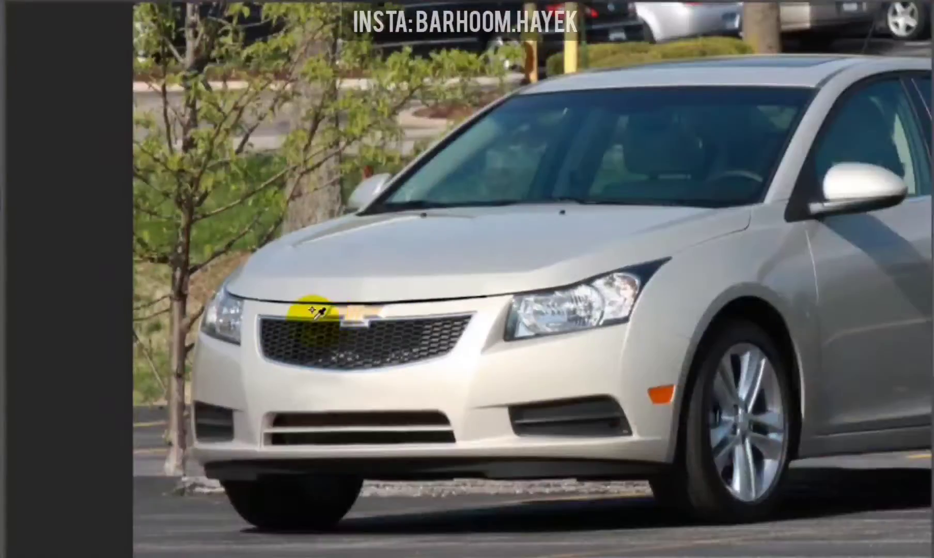
{"action": "scroll", "coordinate": [316, 312], "scroll_direction": "up", "scroll_amount": 3}
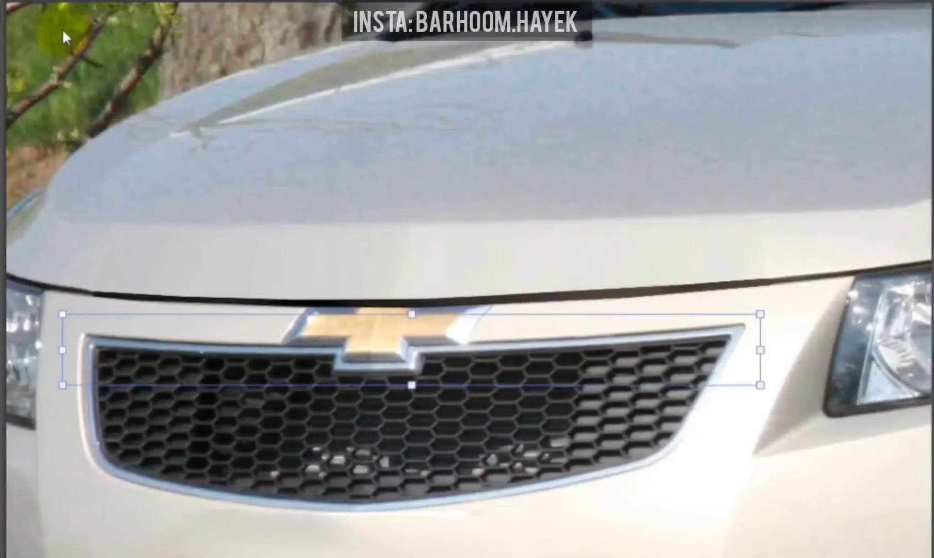
{"action": "left_click_drag", "start_coordinate": [760, 350], "coordinate": [859, 355]}
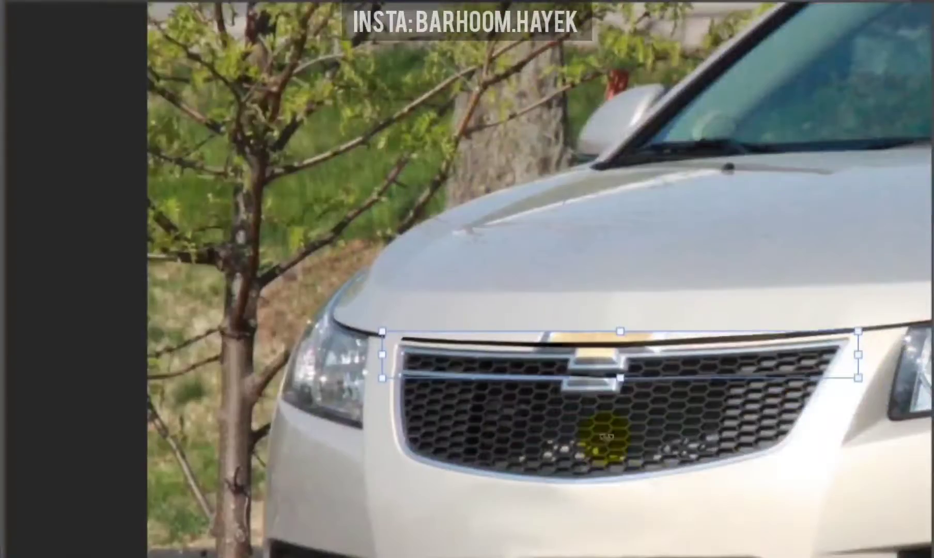
{"action": "key", "text": "Return"}
{"action": "key", "text": "b"}
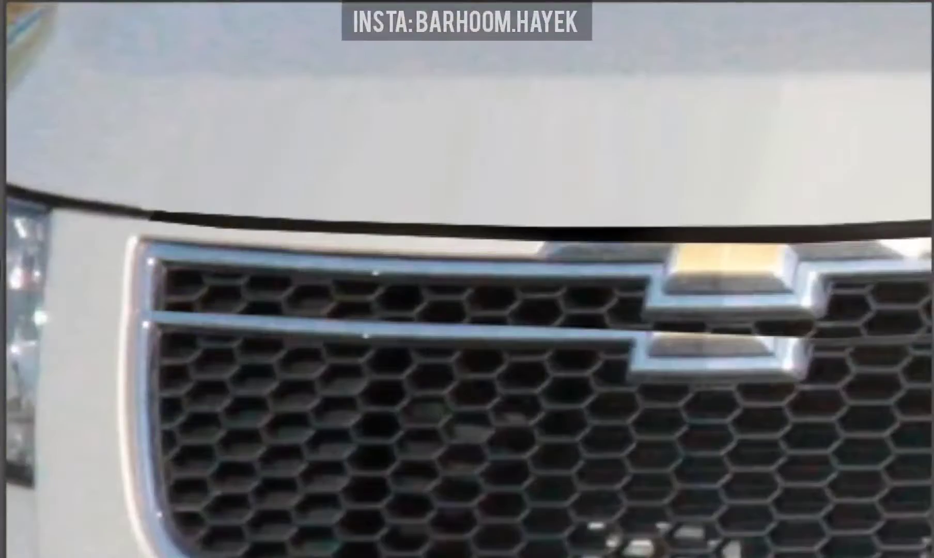
Step: Clone honeycomb over the middle chrome bar and bowtie logo, patching the trim and deselecting
{"action": "left_click_drag", "start_coordinate": [326, 363], "coordinate": [208, 324]}
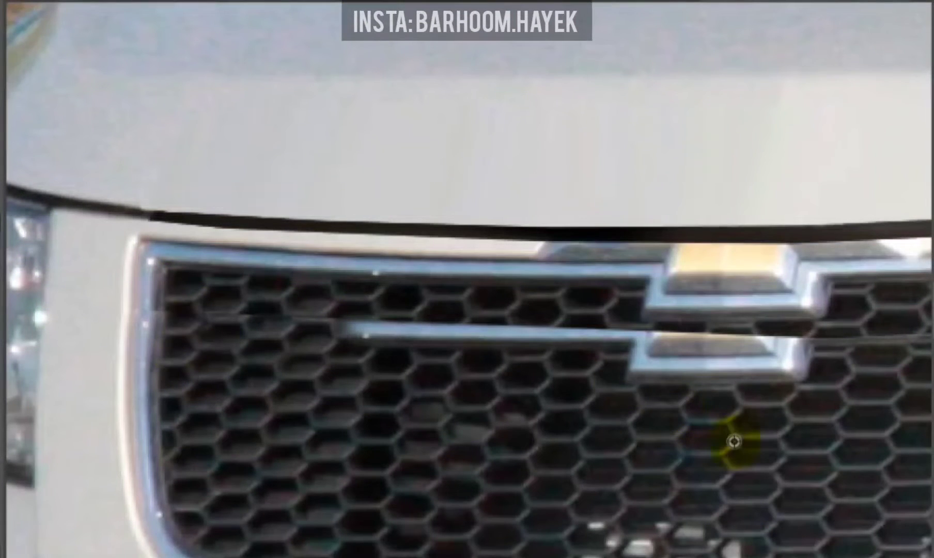
{"action": "left_click_drag", "start_coordinate": [628, 363], "coordinate": [363, 330]}
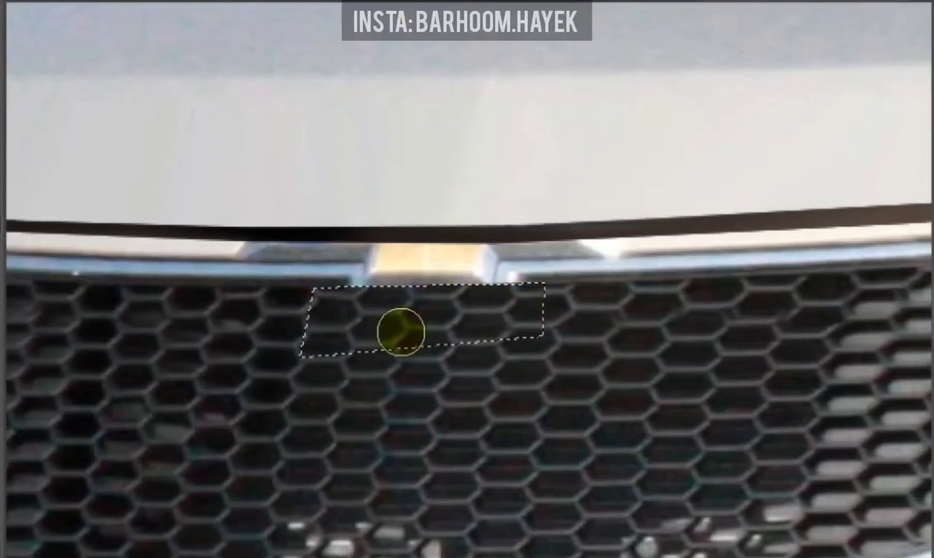
{"action": "left_click", "coordinate": [278, 308]}
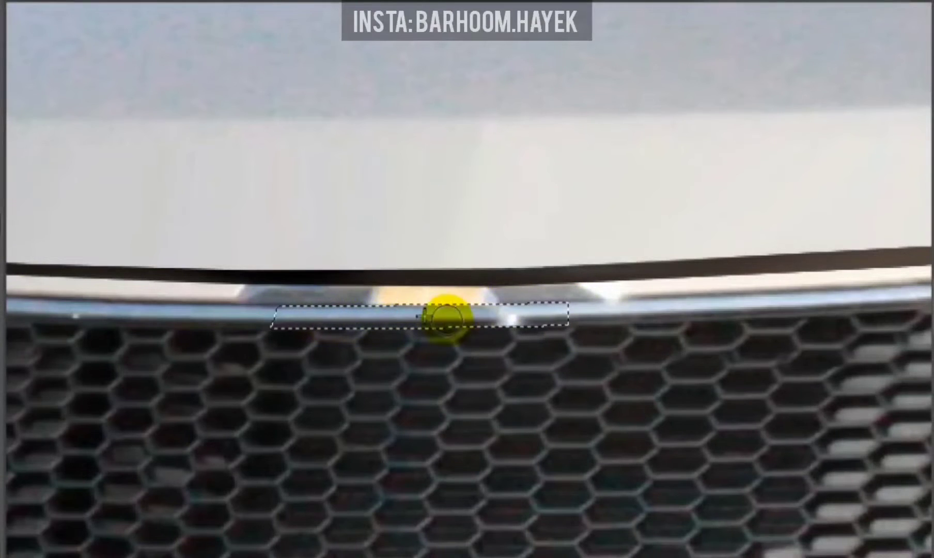
{"action": "key", "text": "ctrl+d"}
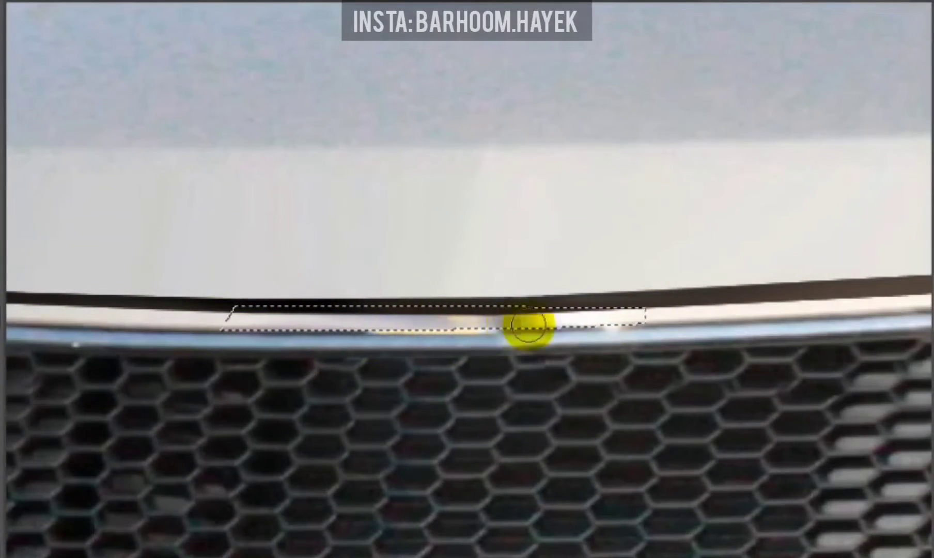
{"action": "key", "text": "ctrl+d"}
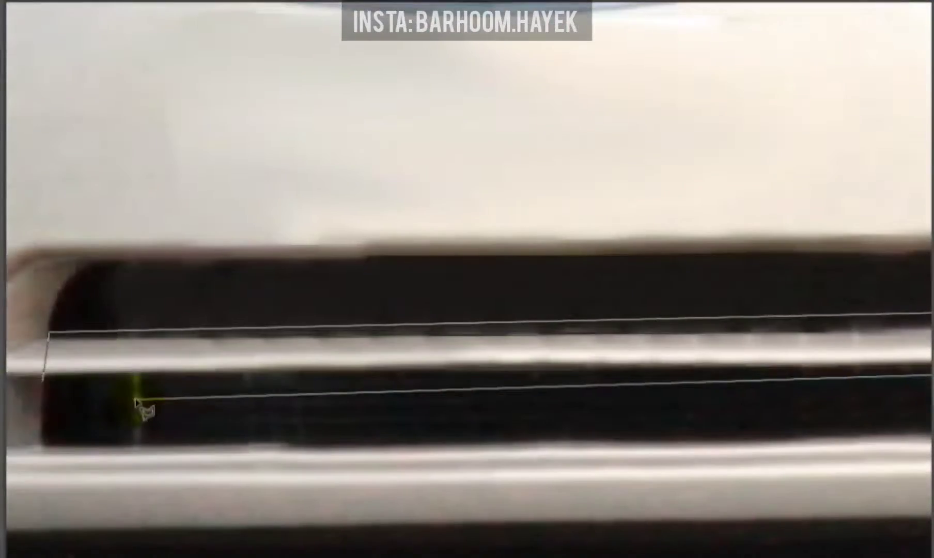
Step: Outline the lower bumper slot, fit honeycomb mesh into it, and touch up the left edge
{"action": "left_click", "coordinate": [229, 268]}
{"action": "left_click_drag", "start_coordinate": [230, 268], "coordinate": [618, 354]}
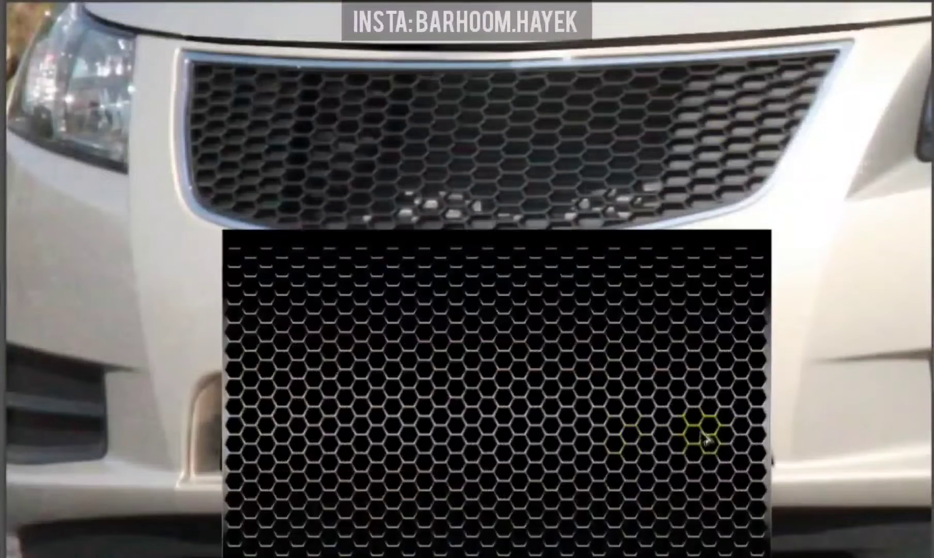
{"action": "key", "text": "Return"}
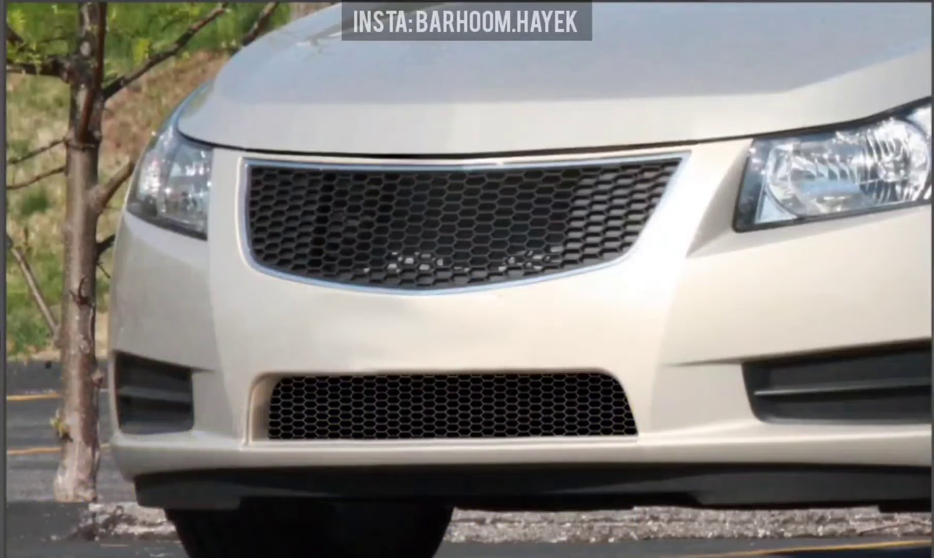
{"action": "left_click", "coordinate": [256, 406]}
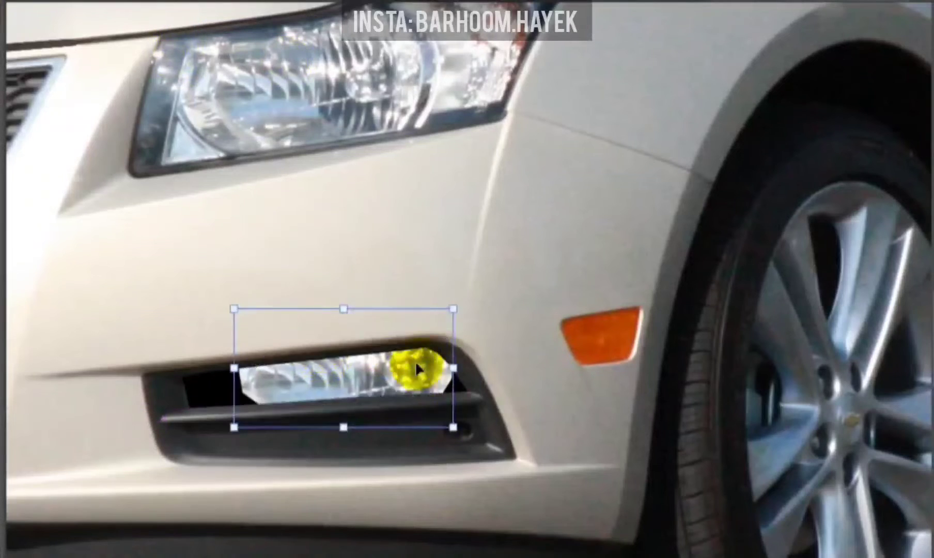
Step: Stretch the fog light to fill its housing and move a copy toward the lower slot
{"action": "left_click_drag", "start_coordinate": [417, 368], "coordinate": [444, 371]}
{"action": "left_click_drag", "start_coordinate": [167, 369], "coordinate": [167, 375]}
{"action": "key", "text": "Return"}
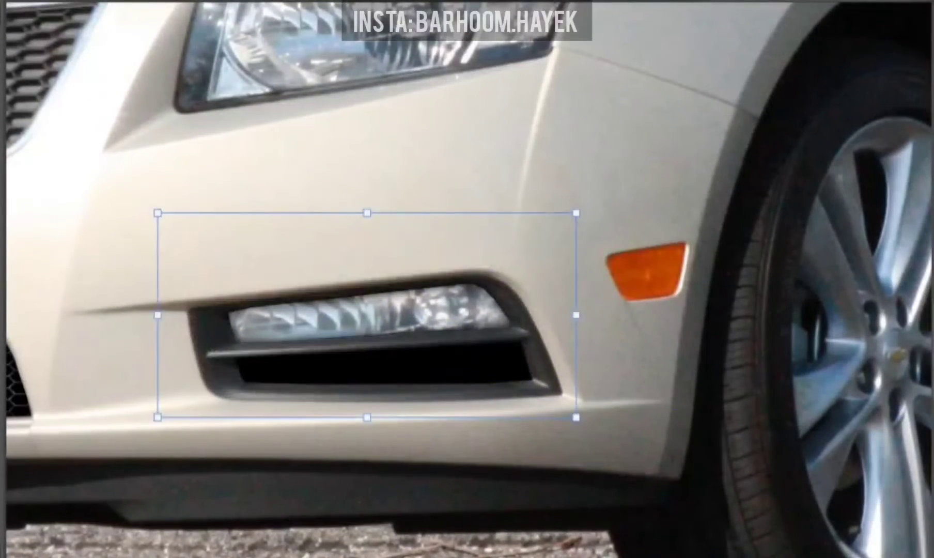
{"action": "left_click_drag", "start_coordinate": [521, 376], "coordinate": [521, 423]}
{"action": "key", "text": "Return"}
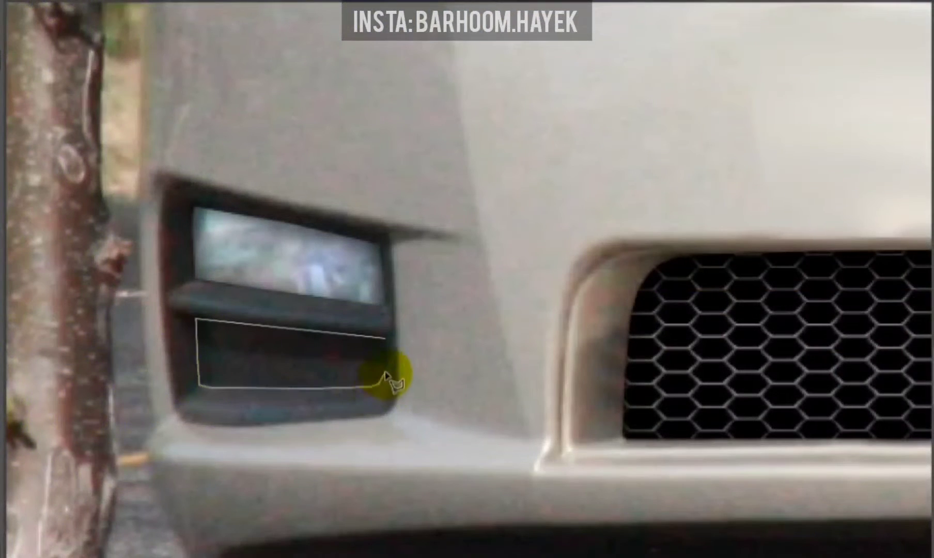
Step: Fill the lower slot black, place the second fog light there, and darken its edges
{"action": "left_click_drag", "start_coordinate": [386, 374], "coordinate": [387, 341]}
{"action": "key", "text": "alt+BackSpace"}
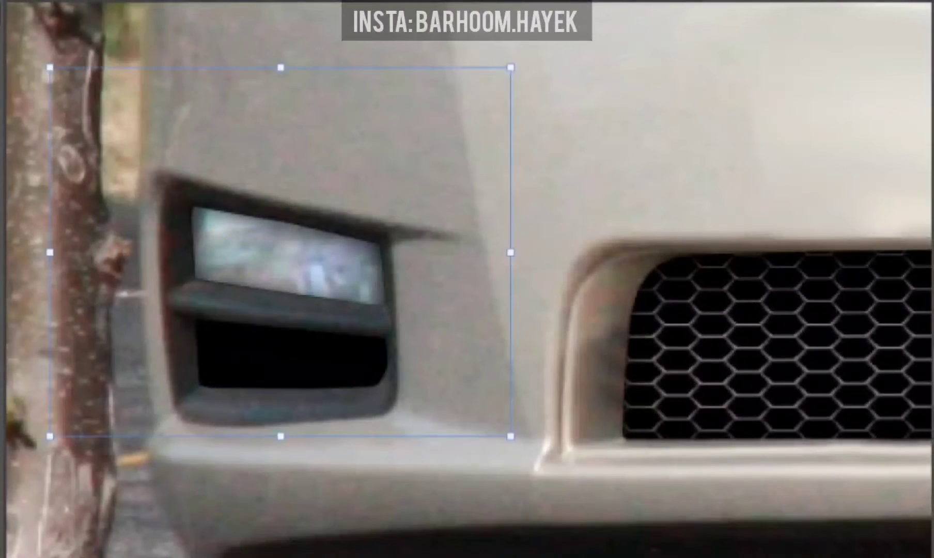
{"action": "left_click_drag", "start_coordinate": [359, 167], "coordinate": [359, 254]}
{"action": "key", "text": "e"}
{"action": "left_click_drag", "start_coordinate": [376, 294], "coordinate": [438, 317]}
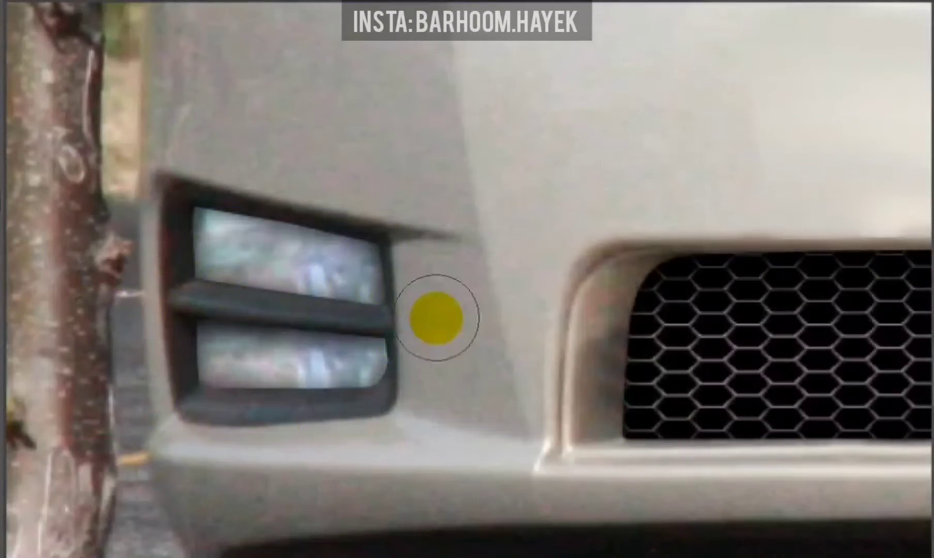
Step: Paint black ground shadow under the rear wheel, side skirt and front bumper
{"action": "key", "text": "ctrl+0"}
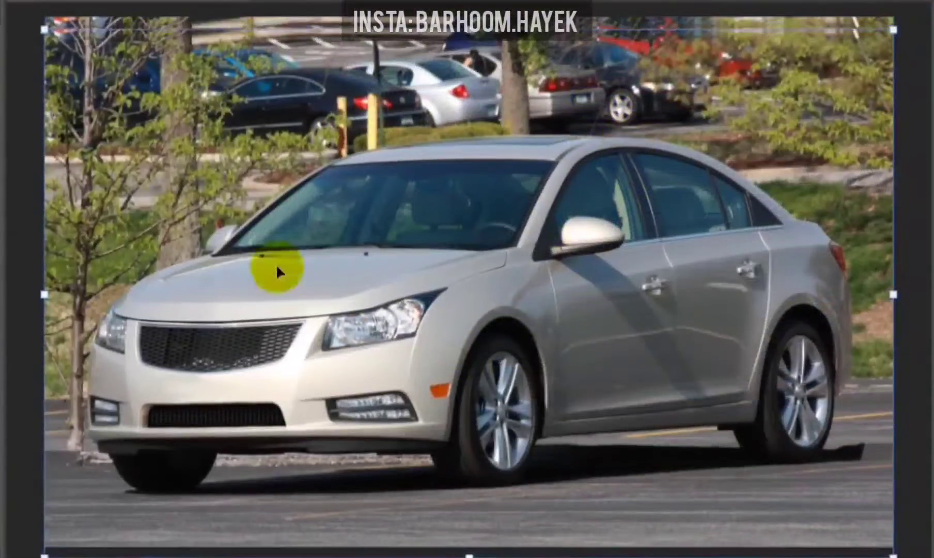
{"action": "scroll", "coordinate": [501, 310], "scroll_direction": "up", "scroll_amount": 5}
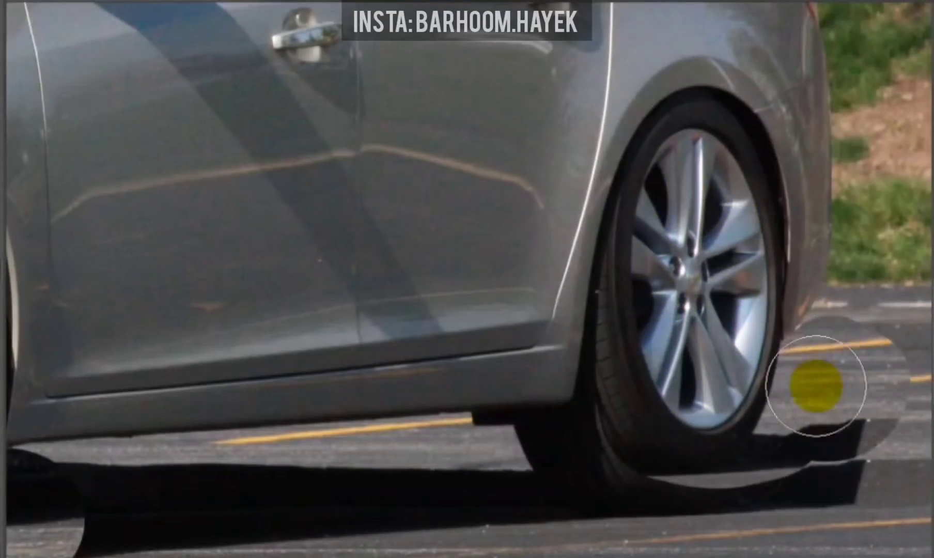
{"action": "left_click_drag", "start_coordinate": [816, 385], "coordinate": [799, 476]}
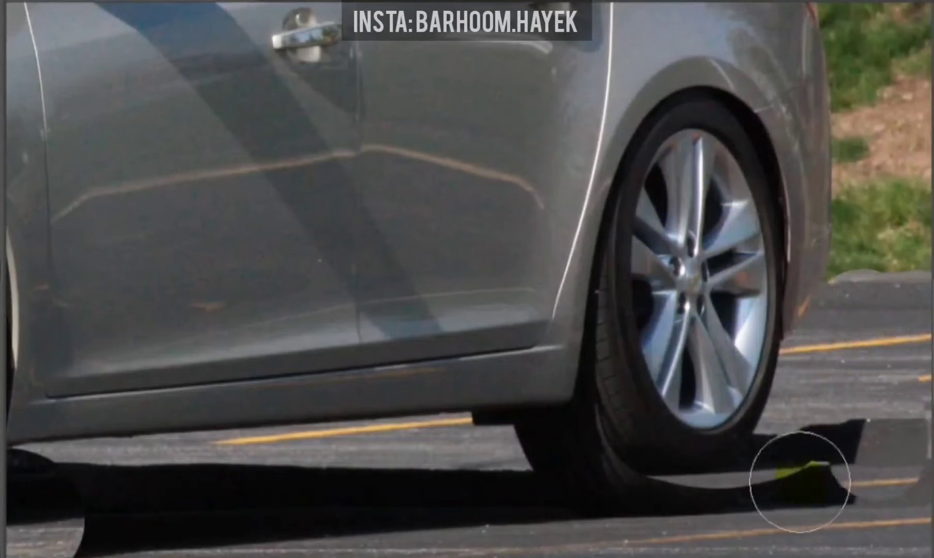
{"action": "left_click_drag", "start_coordinate": [62, 426], "coordinate": [207, 419]}
{"action": "scroll", "coordinate": [518, 414], "scroll_direction": "down", "scroll_amount": 2}
{"action": "left_click_drag", "start_coordinate": [103, 429], "coordinate": [775, 429]}
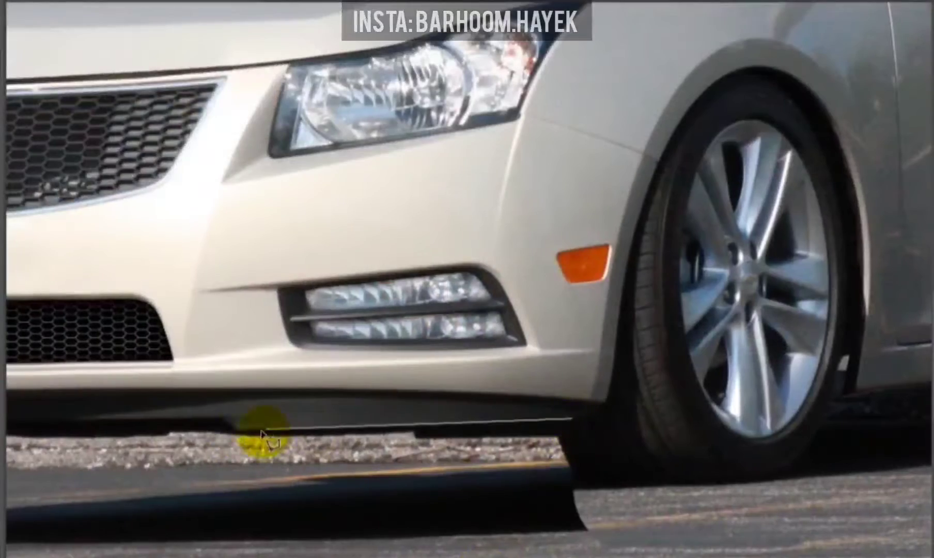
{"action": "mouse_move", "coordinate": [258, 431]}
{"action": "left_mouse_down"}
{"action": "mouse_move", "coordinate": [548, 432]}
{"action": "mouse_move", "coordinate": [496, 434]}
{"action": "left_mouse_up"}
{"action": "key", "text": "ctrl+0"}
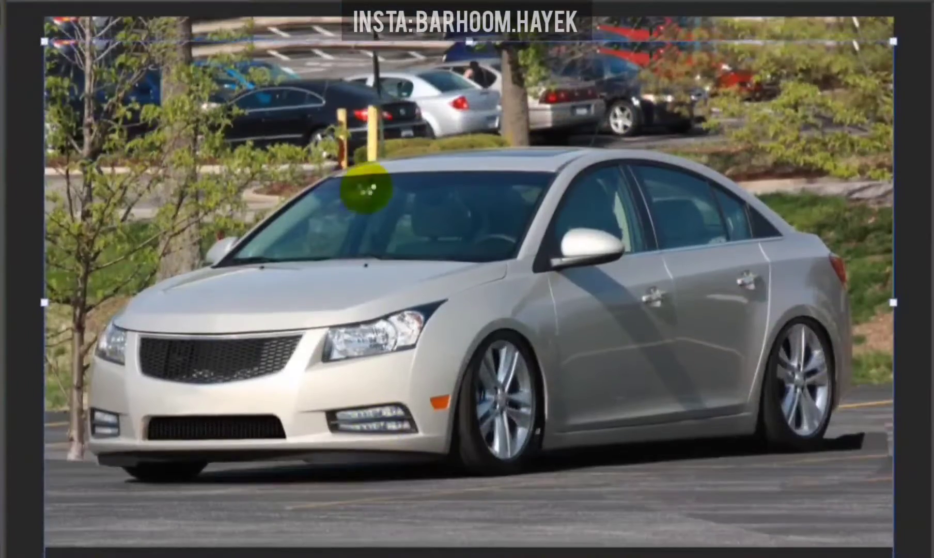
Step: Paste the black rim over the front wheel, enlarge it to the arch, and brush-clean edges at 133 px
{"action": "key", "text": "ctrl+v"}
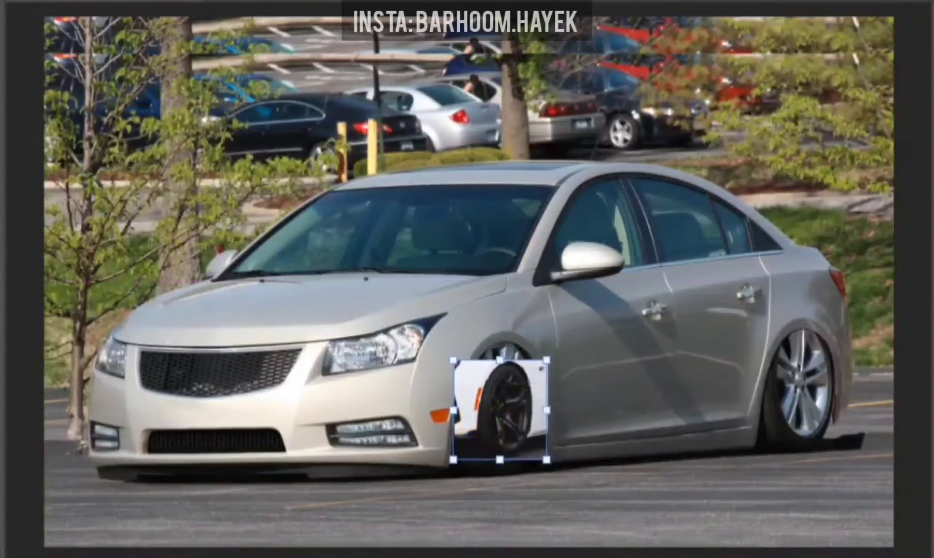
{"action": "left_click_drag", "start_coordinate": [537, 406], "coordinate": [542, 400]}
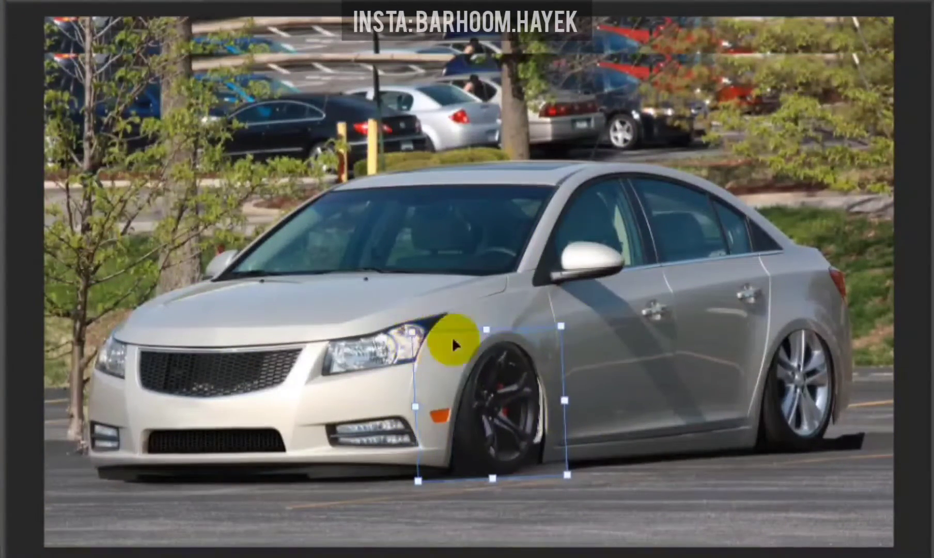
{"action": "left_click_drag", "start_coordinate": [416, 335], "coordinate": [409, 321]}
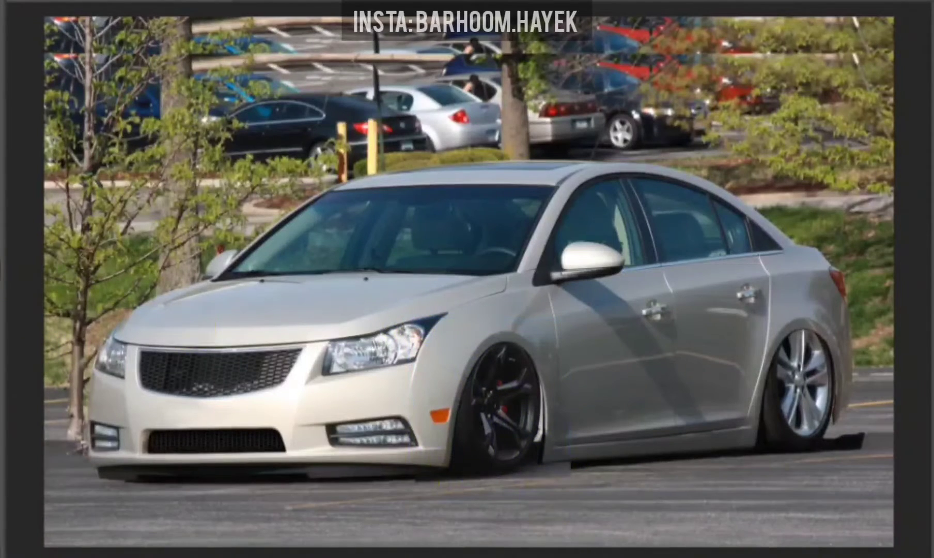
{"action": "scroll", "coordinate": [553, 522], "scroll_direction": "up", "scroll_amount": 3}
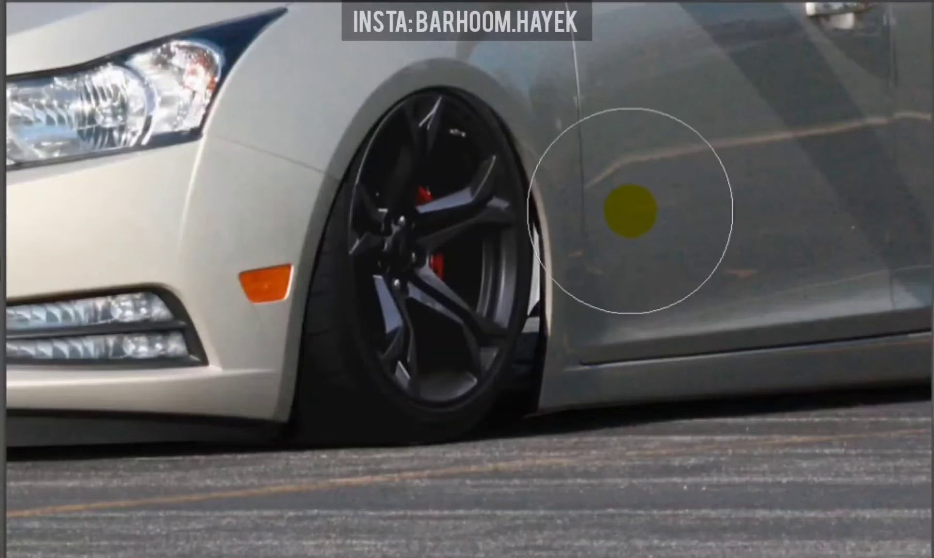
{"action": "key", "text": "v"}
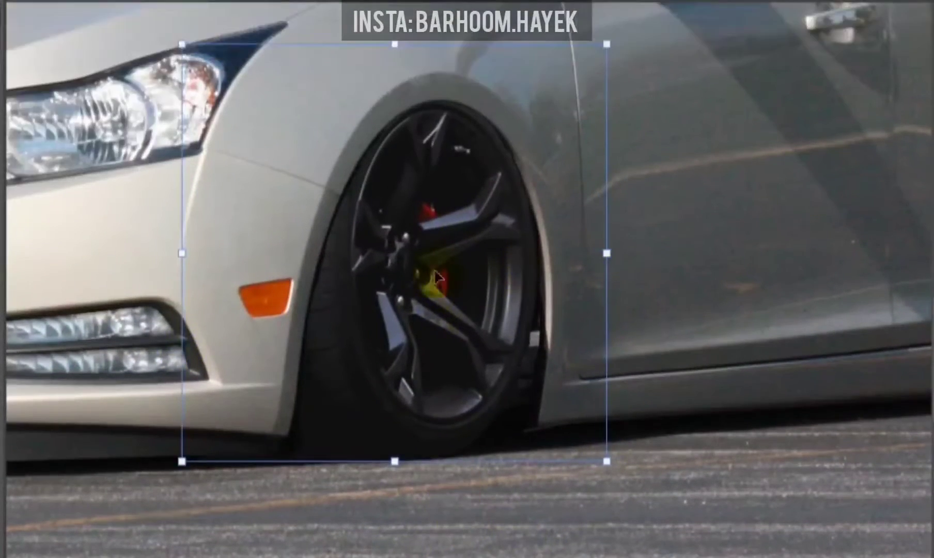
{"action": "key", "text": "b"}
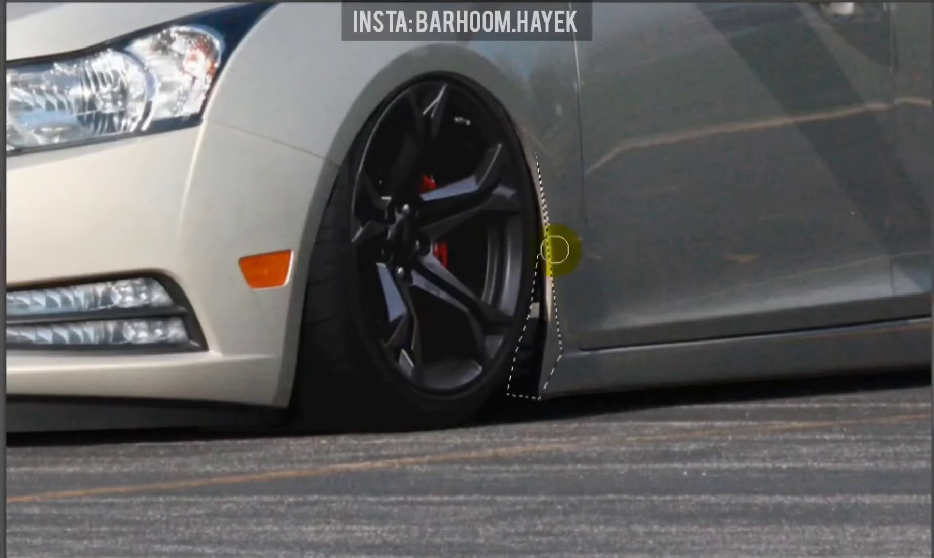
{"action": "left_click", "coordinate": [555, 250]}
{"action": "scroll", "coordinate": [267, 244], "scroll_direction": "down", "scroll_amount": 5}
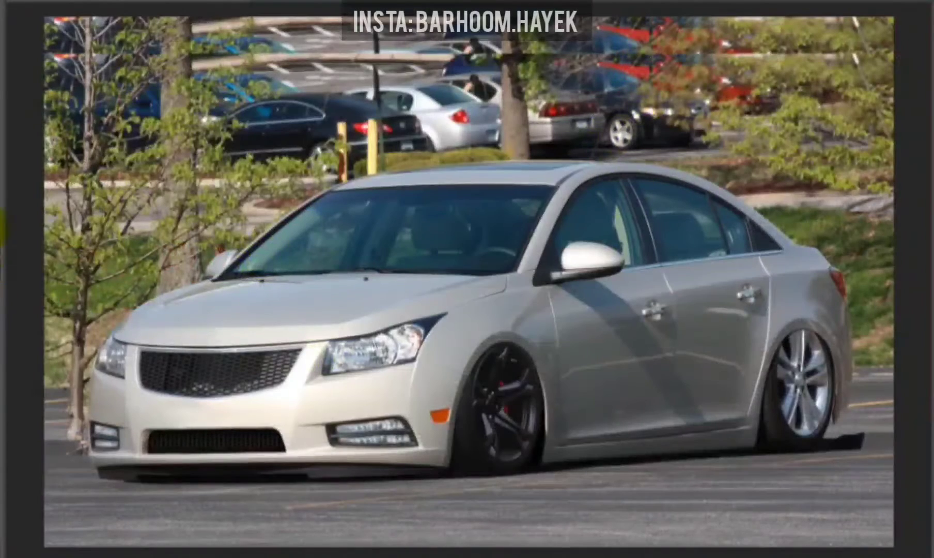
{"action": "left_click_drag", "start_coordinate": [486, 431], "coordinate": [444, 394]}
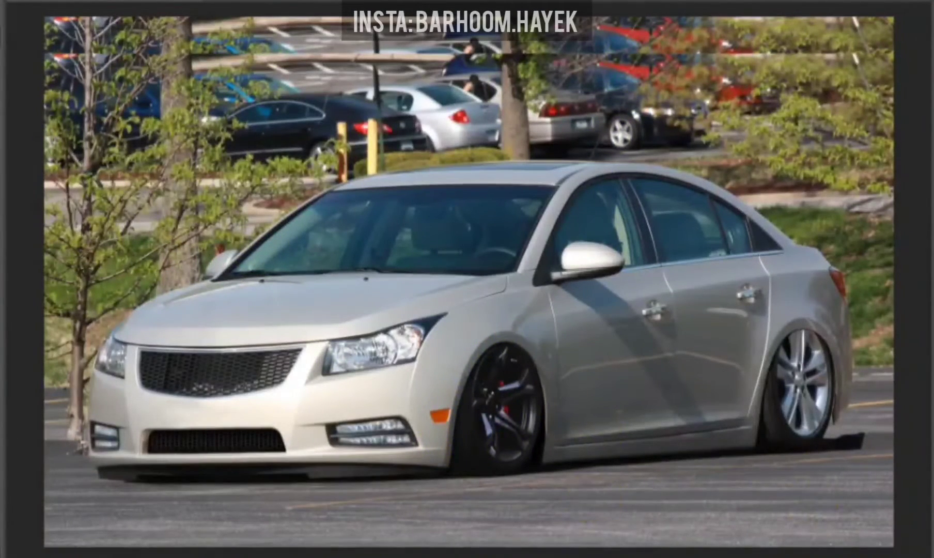
Step: Fit a black rim over the rear wheel, reshape it to the arch, and paint shadow beneath
{"action": "mouse_move", "coordinate": [820, 358]}
{"action": "left_mouse_down"}
{"action": "mouse_move", "coordinate": [734, 388]}
{"action": "mouse_move", "coordinate": [830, 312]}
{"action": "mouse_move", "coordinate": [824, 436]}
{"action": "left_mouse_up"}
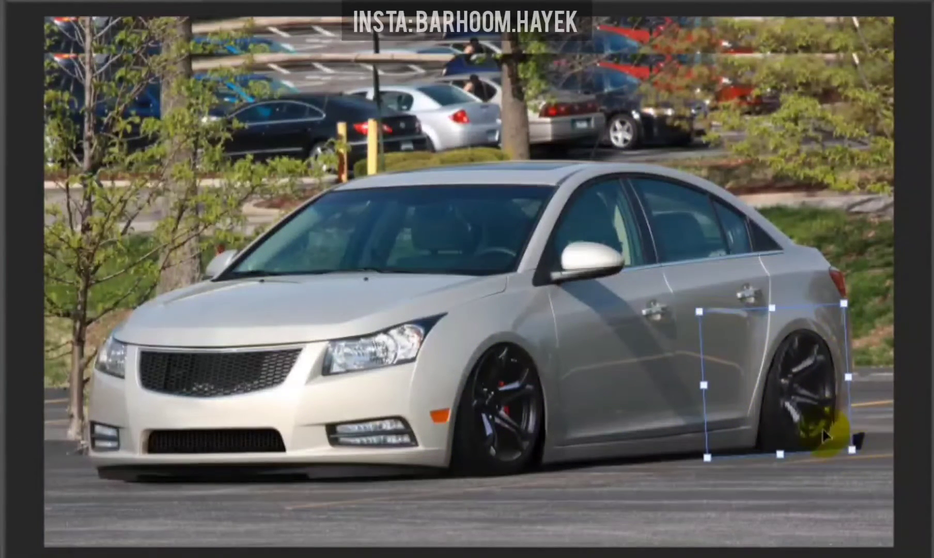
{"action": "scroll", "coordinate": [876, 442], "scroll_direction": "up", "scroll_amount": 5}
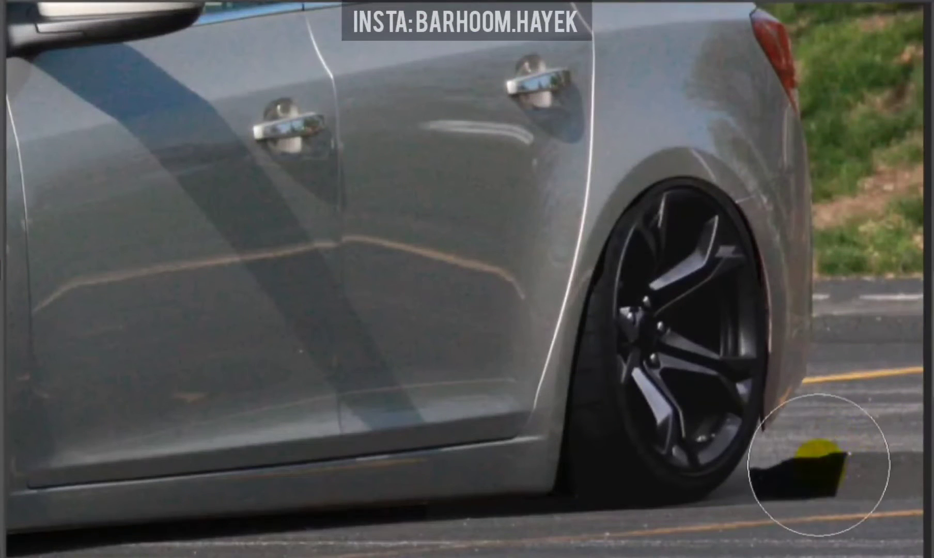
{"action": "mouse_move", "coordinate": [820, 471]}
{"action": "left_mouse_down"}
{"action": "mouse_move", "coordinate": [786, 516]}
{"action": "mouse_move", "coordinate": [563, 532]}
{"action": "left_mouse_up"}
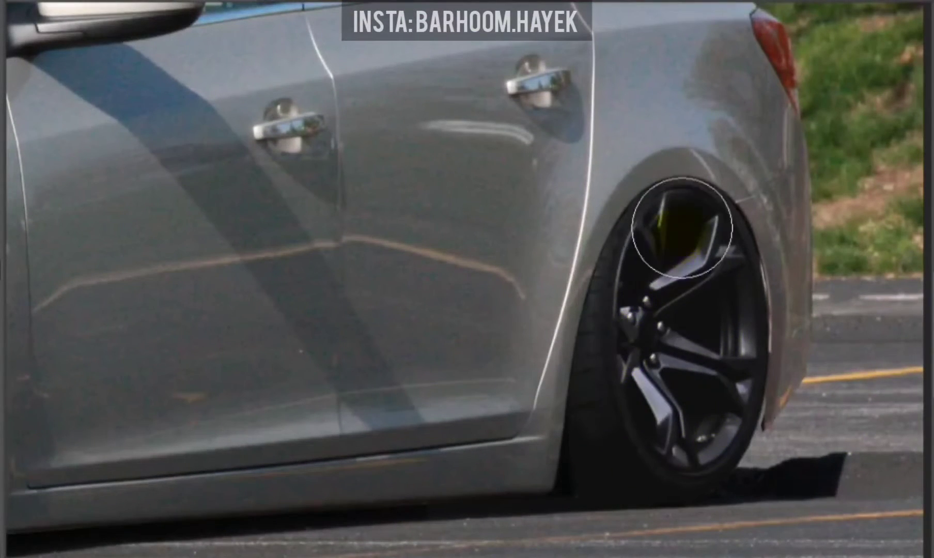
{"action": "left_click_drag", "start_coordinate": [418, 313], "coordinate": [392, 104]}
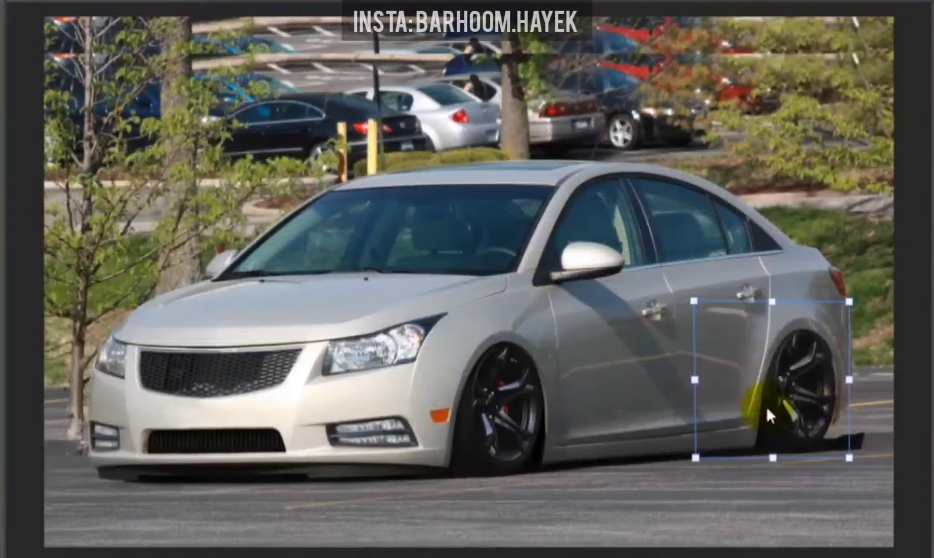
{"action": "scroll", "coordinate": [902, 427], "scroll_direction": "up", "scroll_amount": 5}
{"action": "key", "text": "Return"}
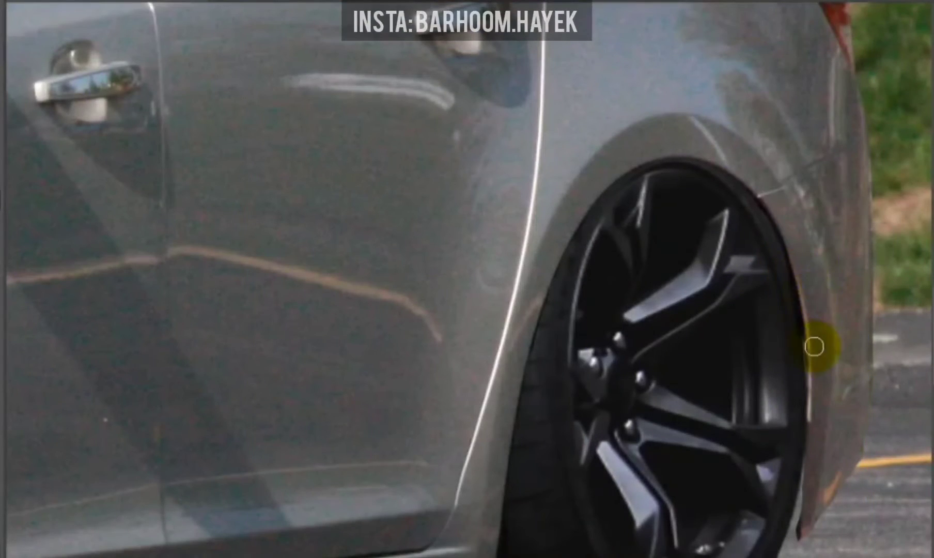
{"action": "scroll", "coordinate": [800, 485], "scroll_direction": "down", "scroll_amount": 2}
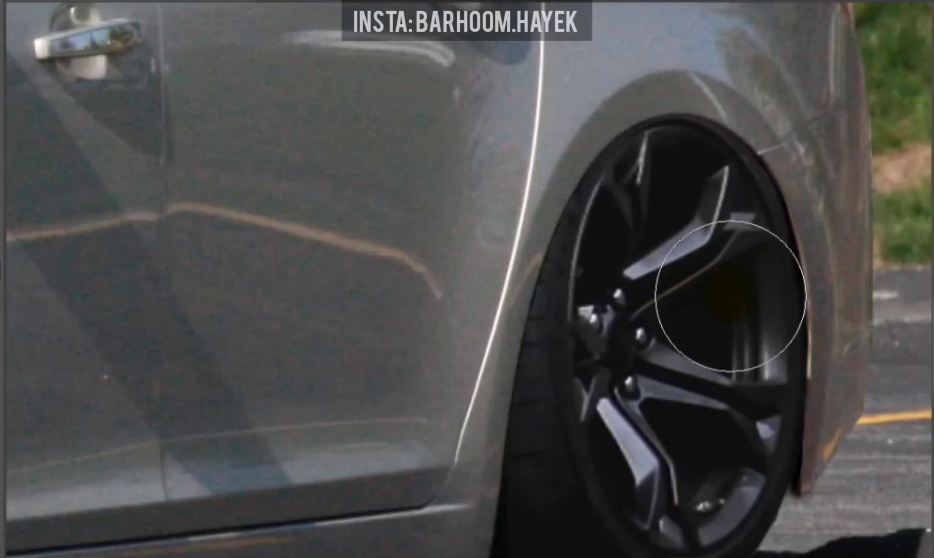
{"action": "scroll", "coordinate": [859, 504], "scroll_direction": "down", "scroll_amount": 2}
{"action": "scroll", "coordinate": [678, 240], "scroll_direction": "down", "scroll_amount": 5}
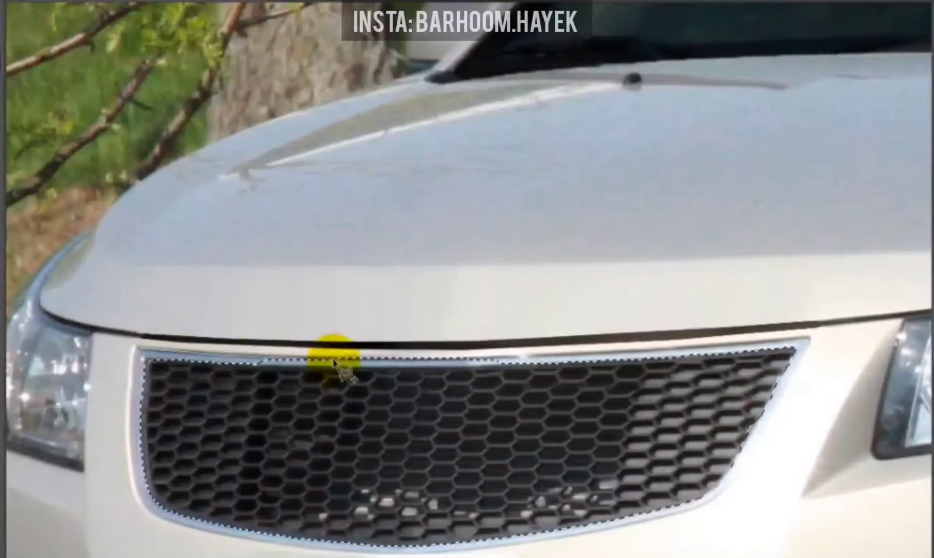
Step: Select the grille to smooth its bright corner, then outline the upper and lower fog lights
{"action": "mouse_move", "coordinate": [334, 354]}
{"action": "left_mouse_down"}
{"action": "mouse_move", "coordinate": [805, 350]}
{"action": "mouse_move", "coordinate": [718, 503]}
{"action": "mouse_move", "coordinate": [409, 542]}
{"action": "mouse_move", "coordinate": [270, 536]}
{"action": "mouse_move", "coordinate": [165, 514]}
{"action": "left_mouse_up"}
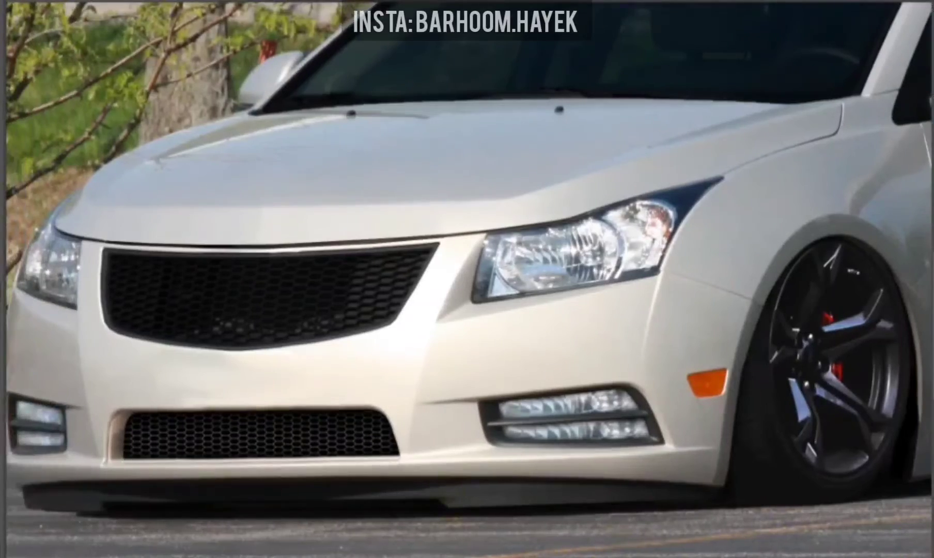
{"action": "left_click", "coordinate": [460, 262]}
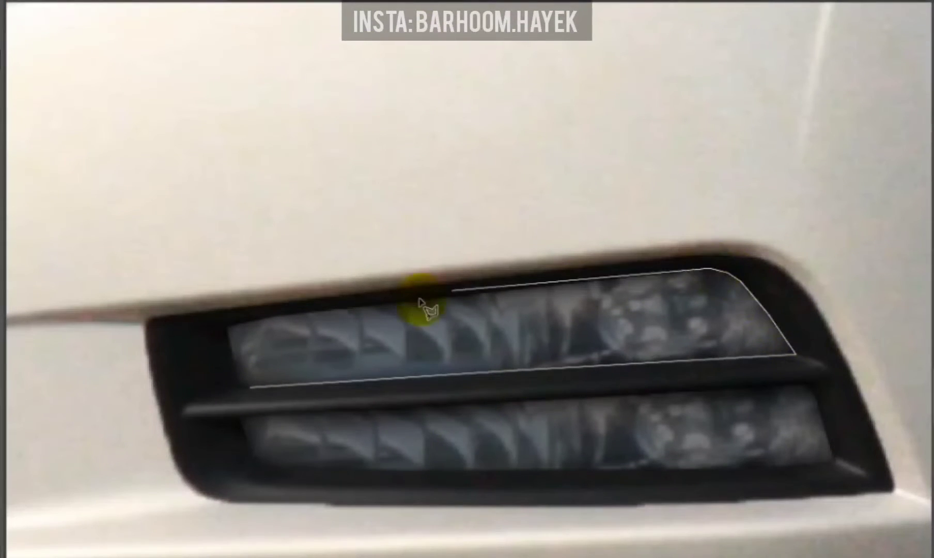
{"action": "left_click", "coordinate": [243, 398]}
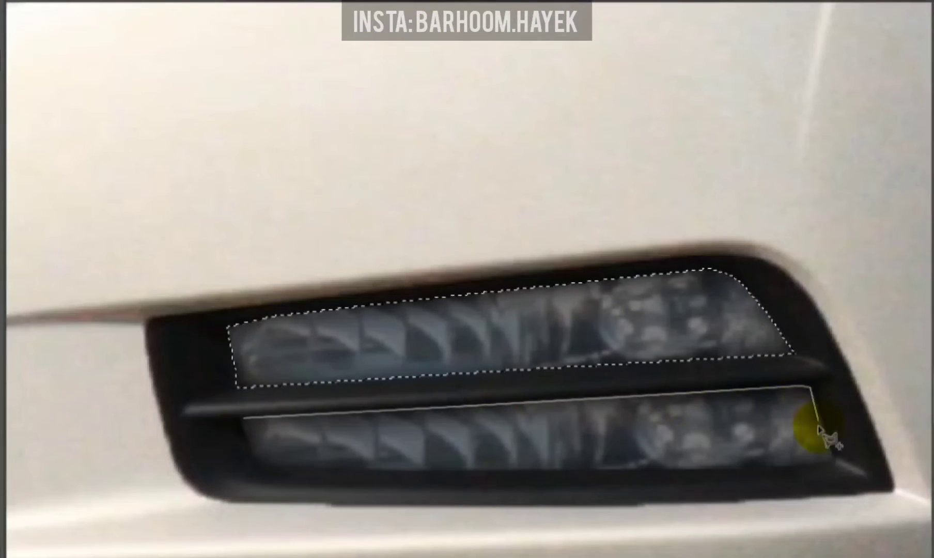
{"action": "left_click", "coordinate": [835, 473]}
{"action": "double_click", "coordinate": [253, 468]}
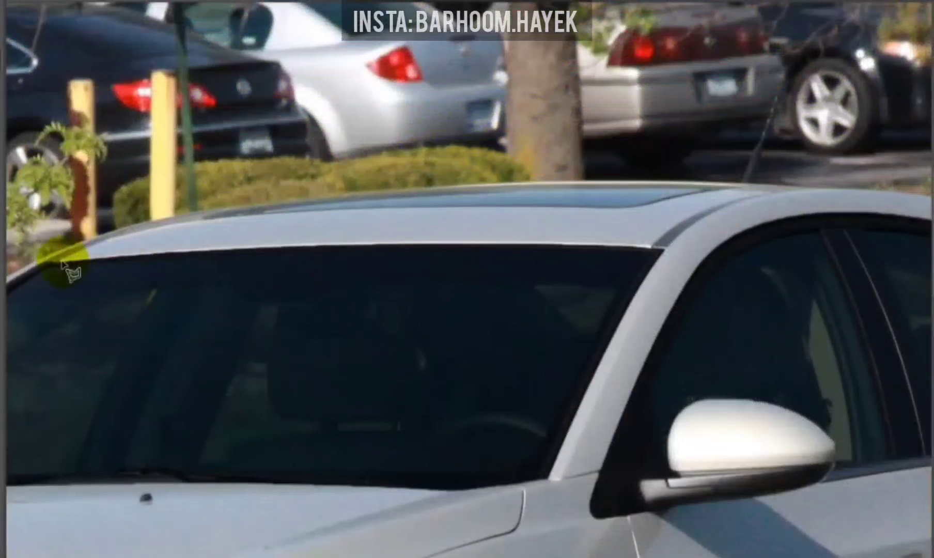
Step: Trace the roof and sunroof edges into a closed selection and fill it black
{"action": "left_click", "coordinate": [405, 209]}
{"action": "left_click", "coordinate": [618, 208]}
{"action": "left_click", "coordinate": [723, 187]}
{"action": "left_click", "coordinate": [607, 185]}
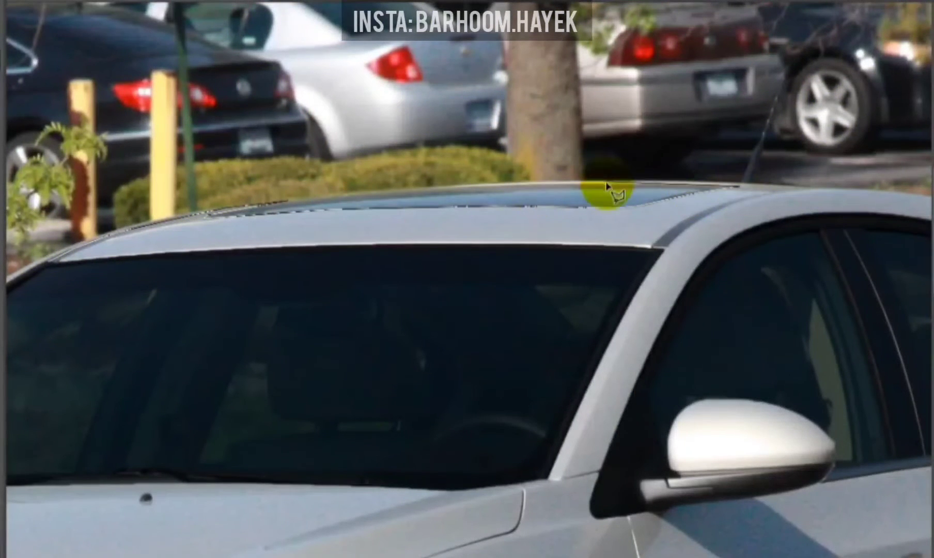
{"action": "left_click", "coordinate": [726, 207]}
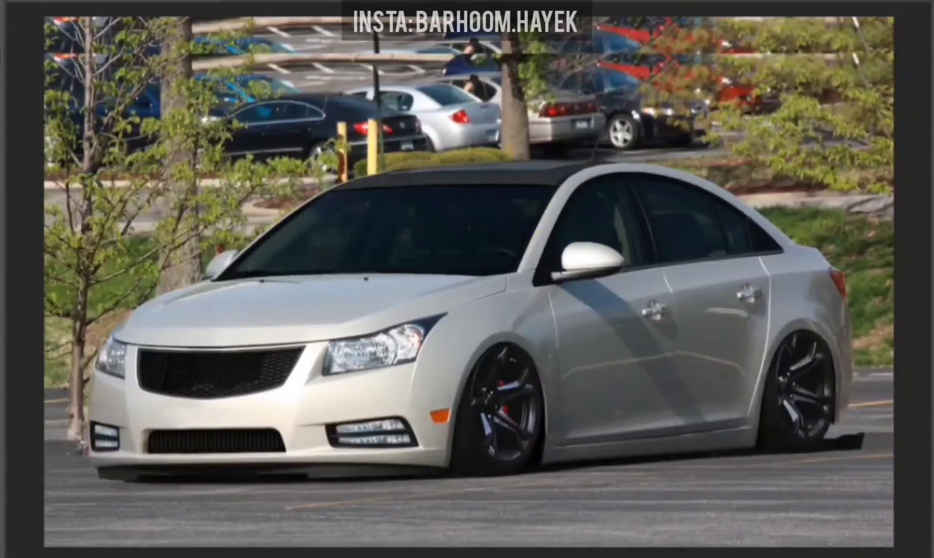
{"action": "left_click", "coordinate": [472, 479]}
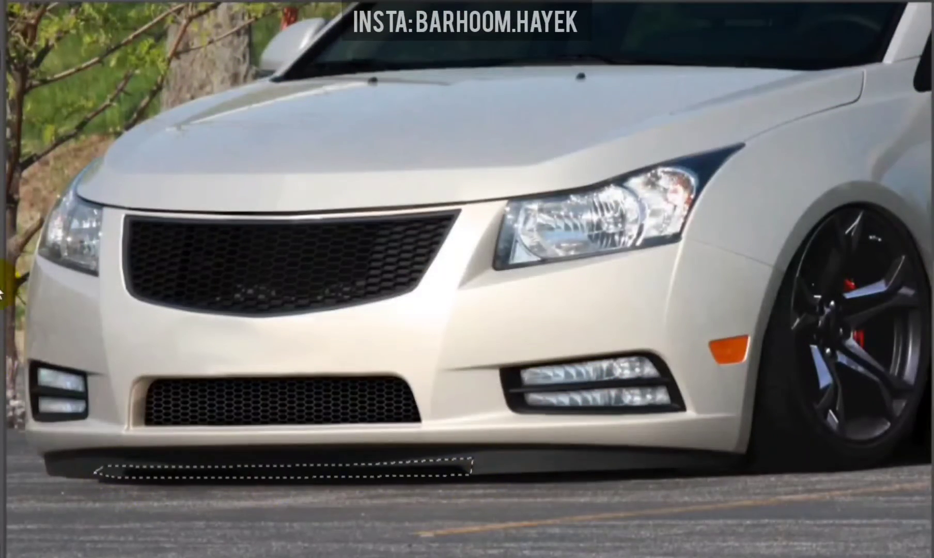
Step: Adjust the front-lip selection, then lasso around the left headlight to black out its surround
{"action": "left_click", "coordinate": [455, 469]}
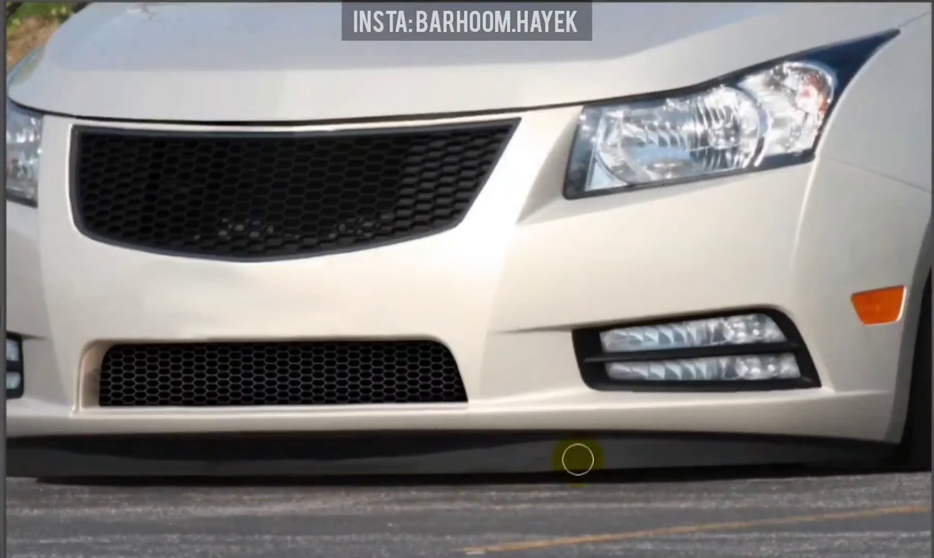
{"action": "left_click", "coordinate": [632, 115]}
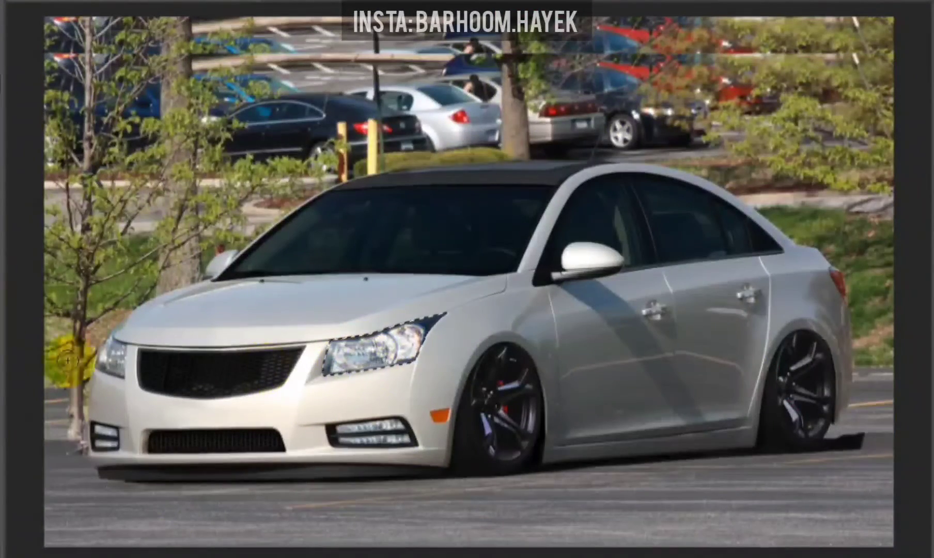
{"action": "left_click", "coordinate": [131, 304]}
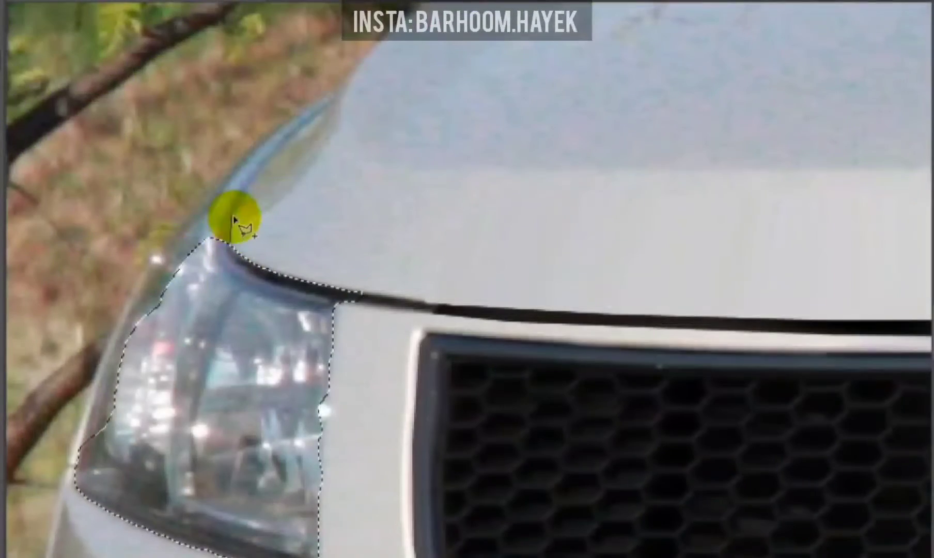
{"action": "left_click_drag", "start_coordinate": [323, 101], "coordinate": [205, 402]}
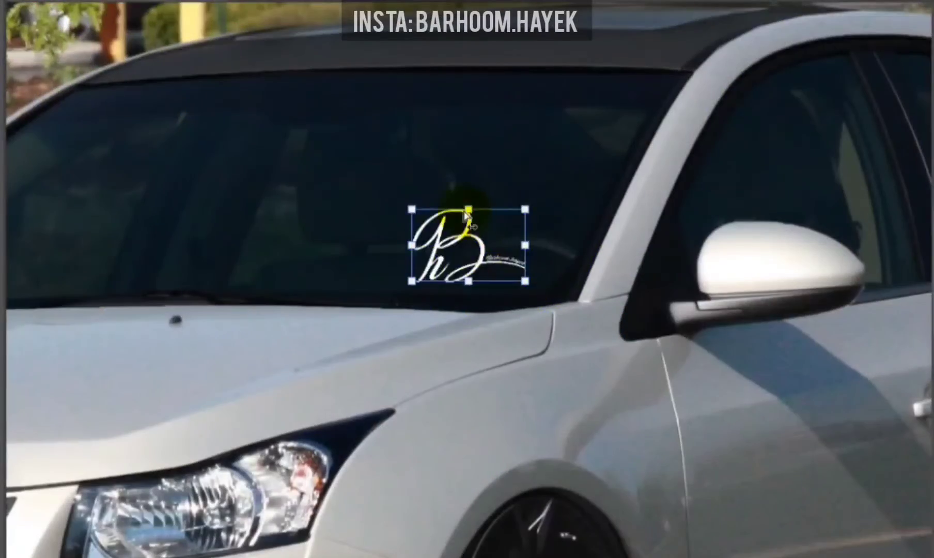
Step: Squash the pasted script signature flat onto the lower right of the windshield
{"action": "left_click_drag", "start_coordinate": [468, 210], "coordinate": [468, 225]}
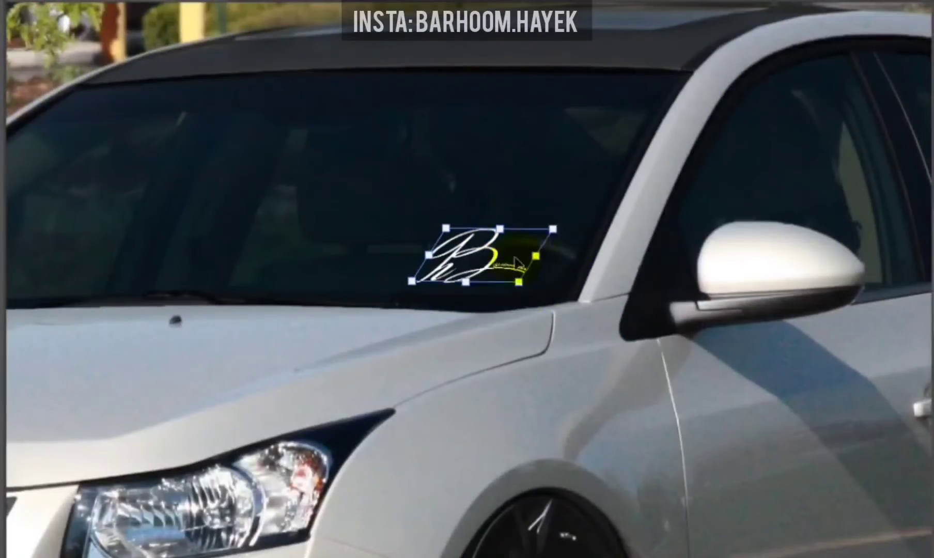